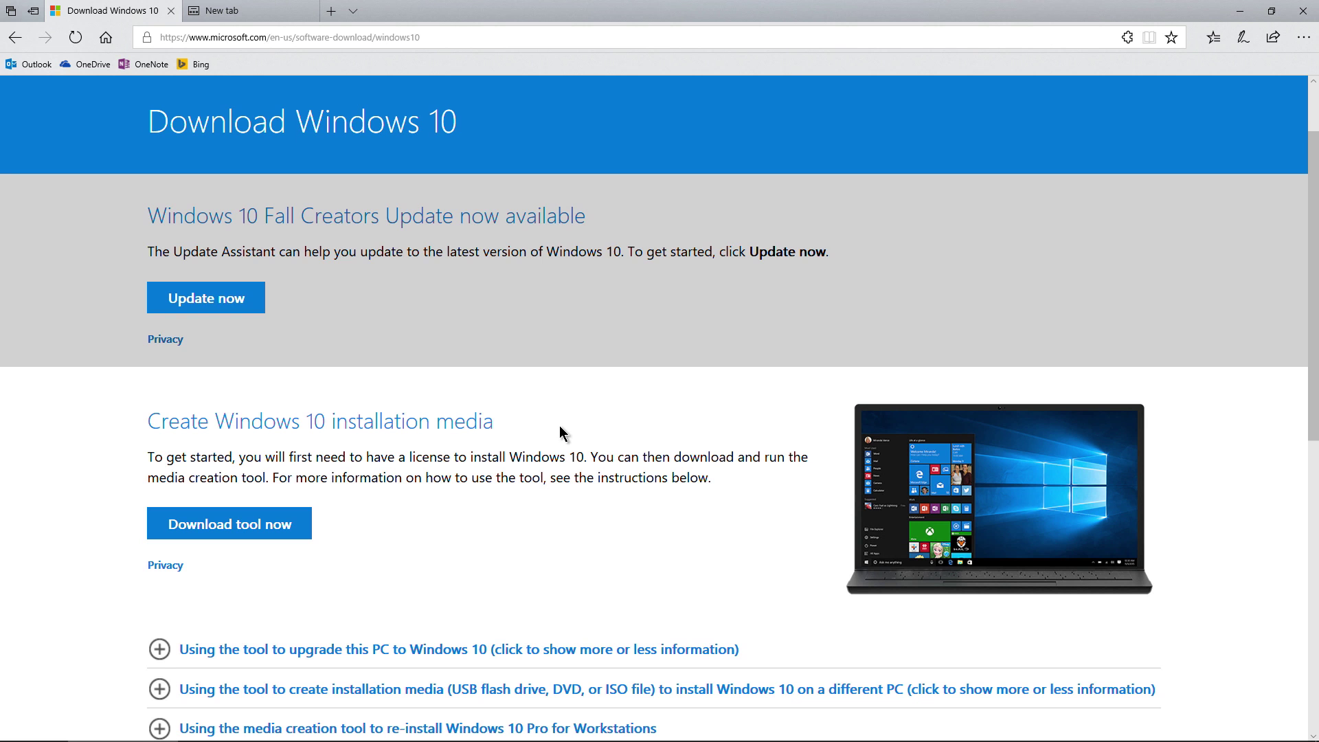
Expand 'Using the tool to create installation media' and download MediaCreationTool.exe.
{"action": "left_click", "coordinate": [794, 689]}
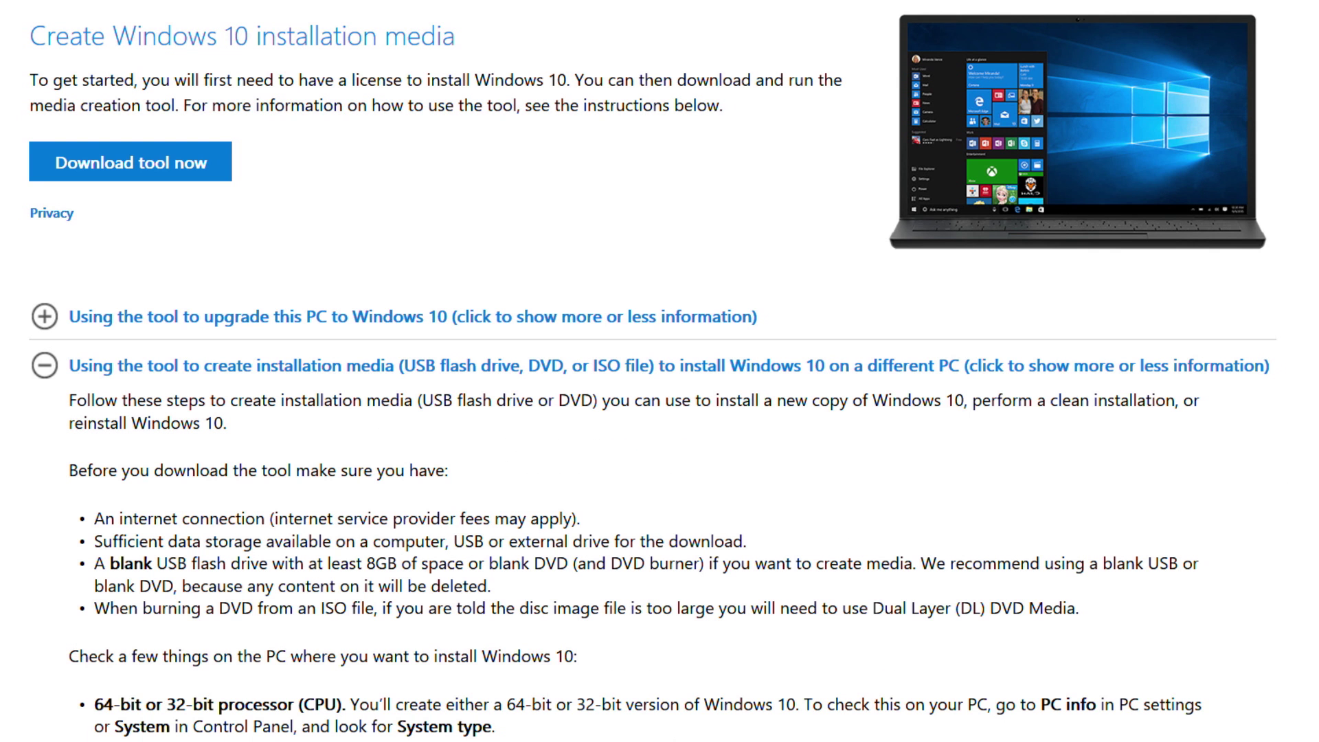
{"action": "scroll", "coordinate": [660, 371], "scroll_direction": "up", "scroll_amount": 4}
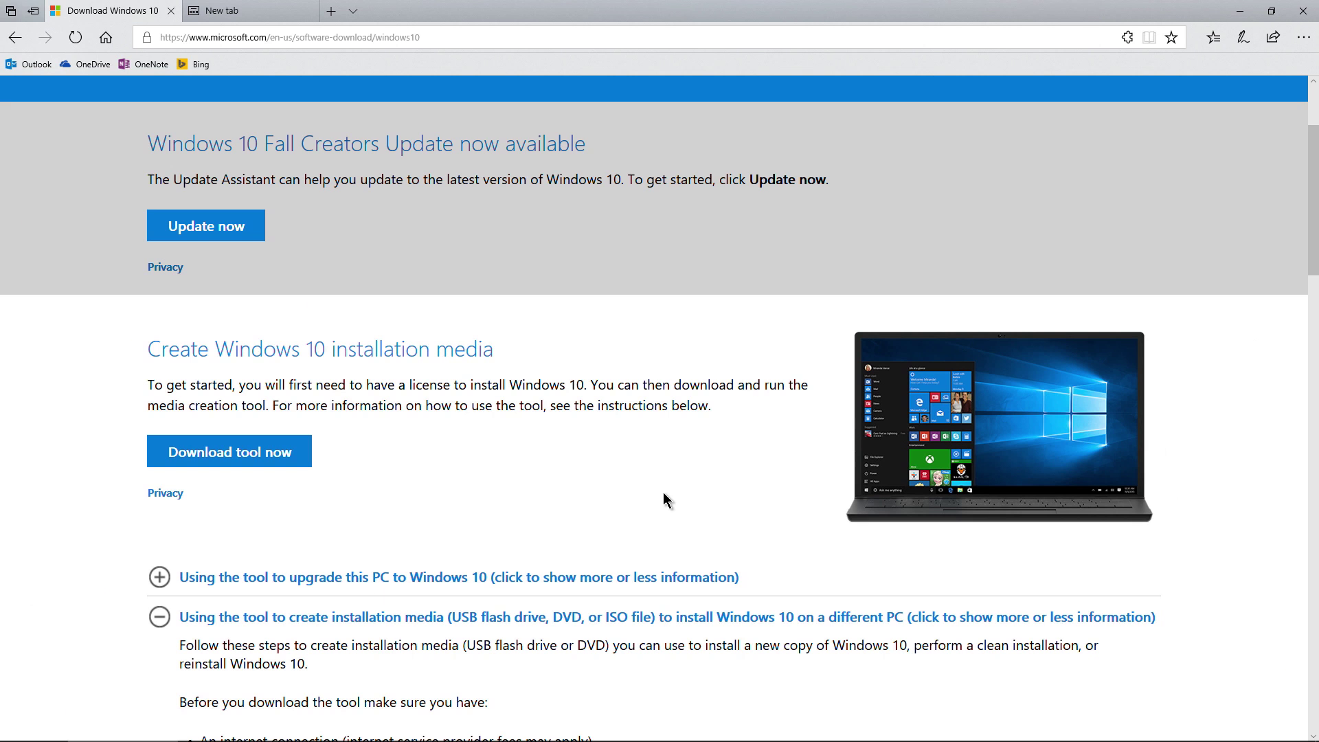
{"action": "left_click", "coordinate": [221, 456]}
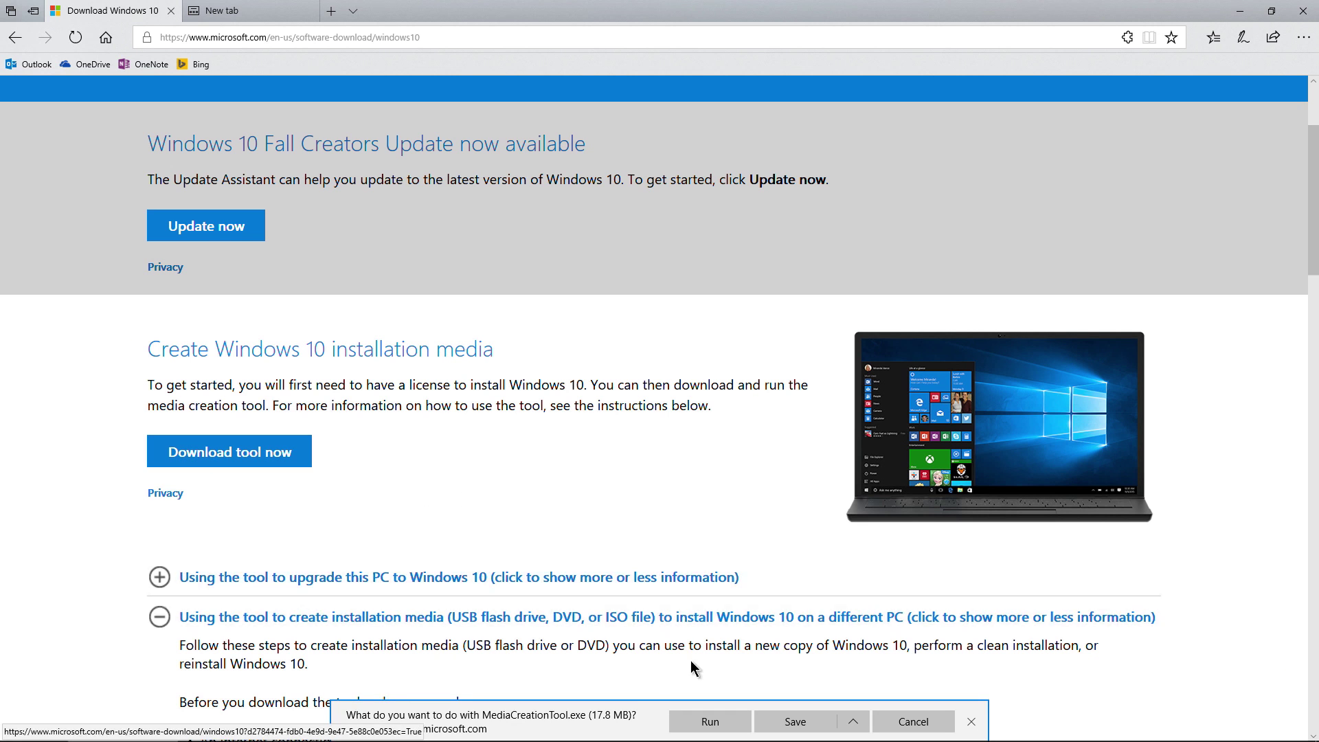
Save the 17.8 MB MediaCreationTool.exe and minimize Edge to the desktop.
{"action": "left_click", "coordinate": [791, 723]}
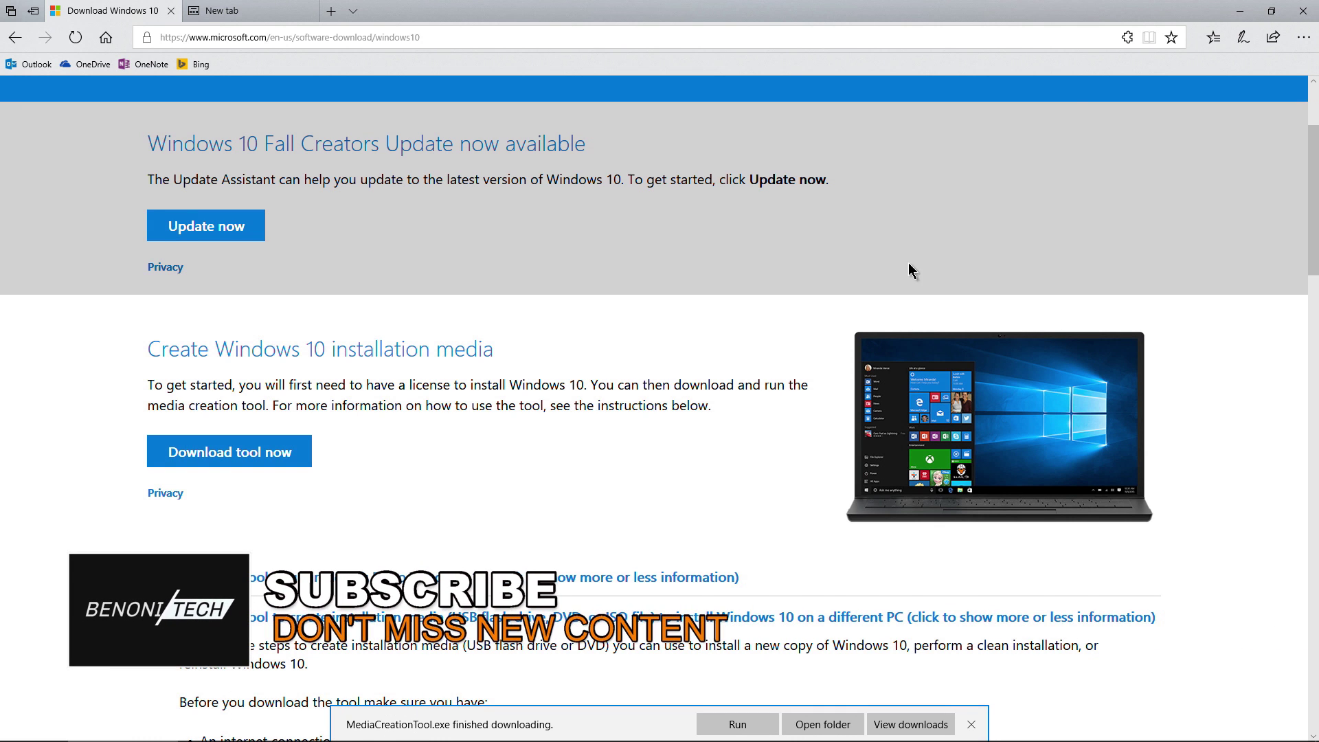
{"action": "left_click", "coordinate": [1239, 11]}
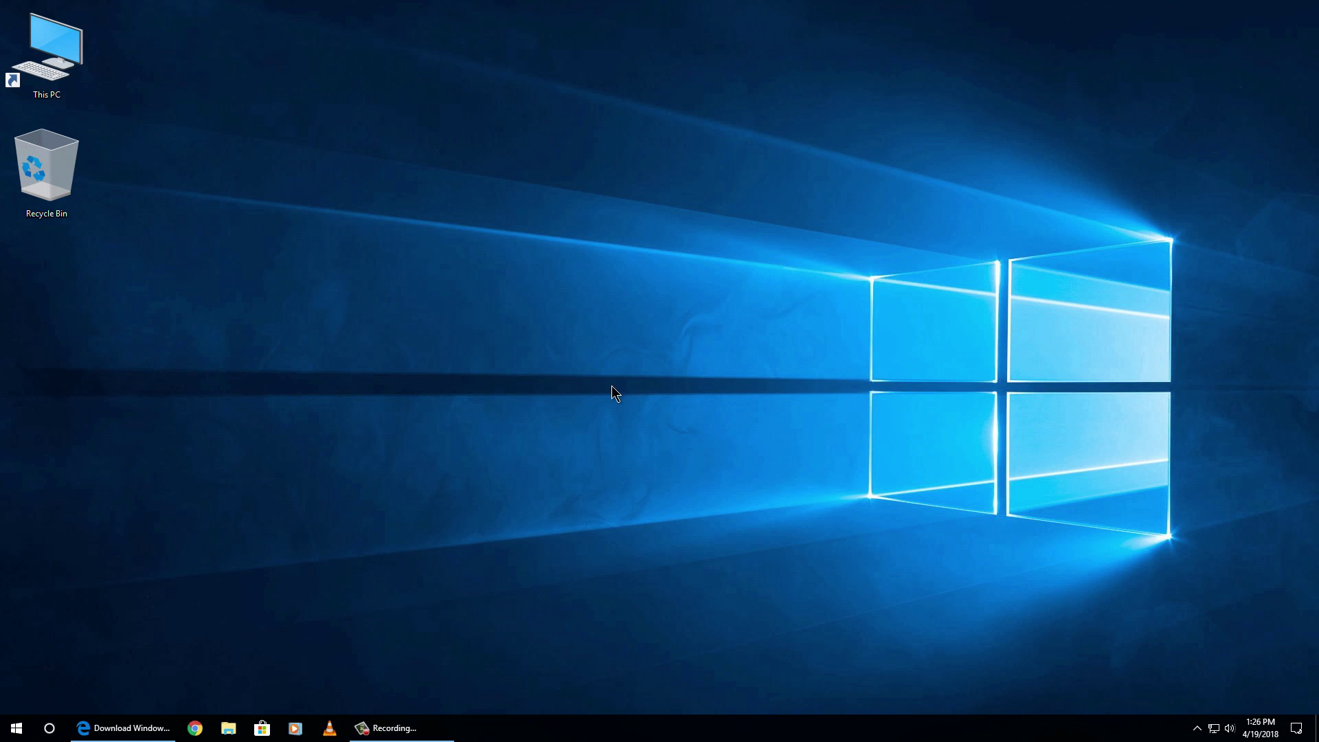
Locate the downloaded MediaCreationTool file in This PC's Downloads folder.
{"action": "double_click", "coordinate": [67, 63]}
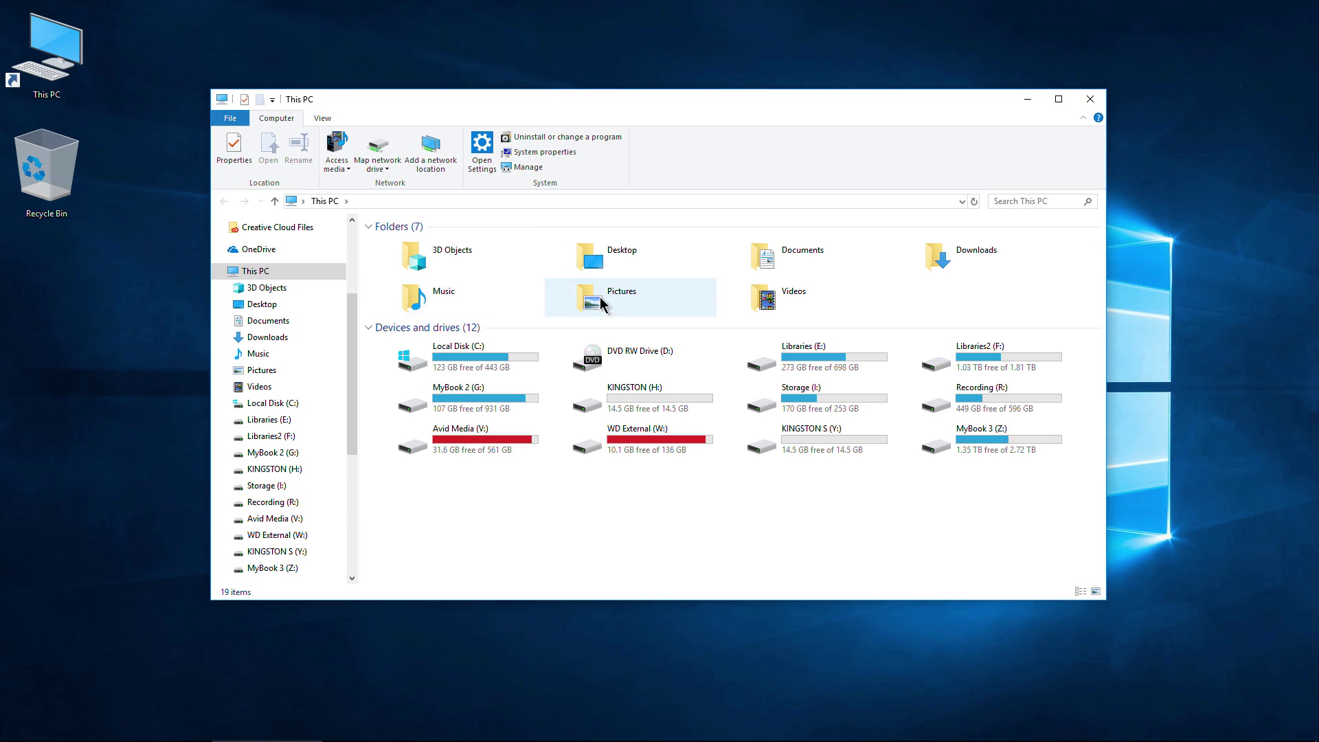
{"action": "double_click", "coordinate": [948, 254]}
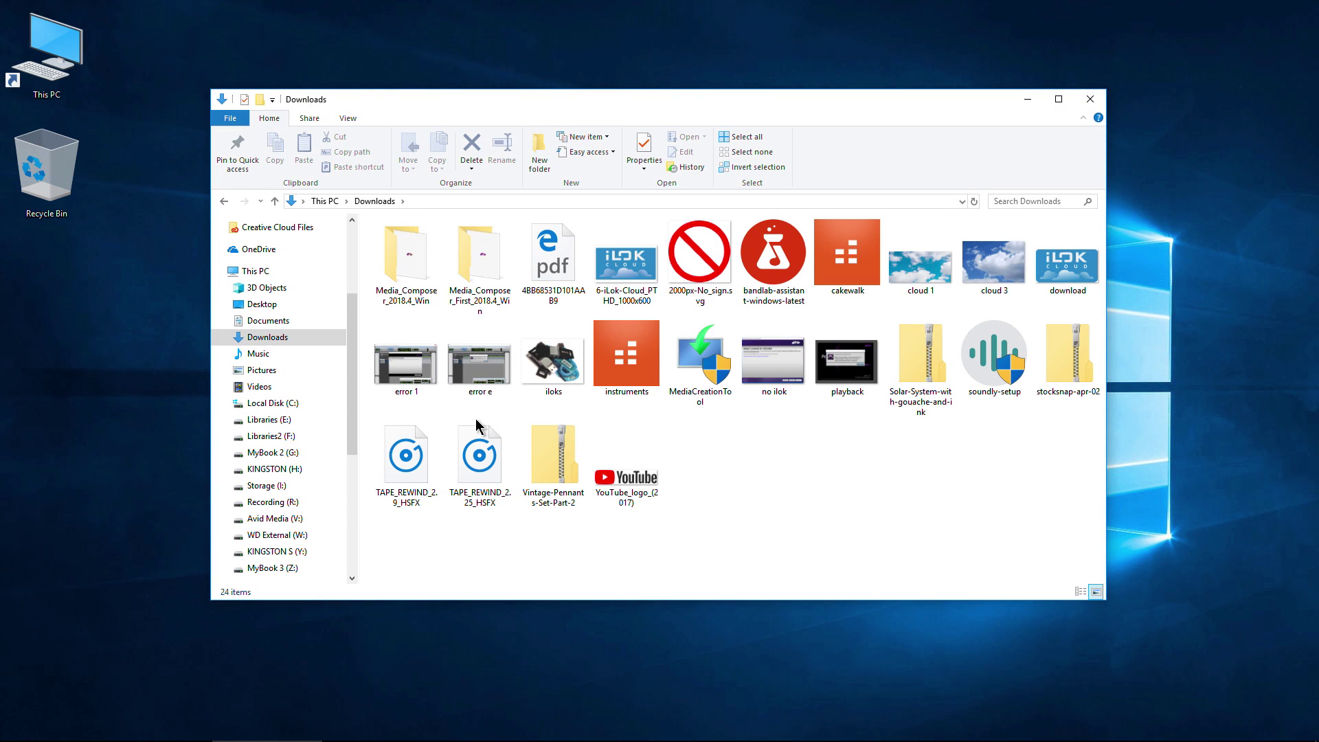
{"action": "left_click_drag", "start_coordinate": [677, 107], "coordinate": [656, 102]}
{"action": "left_click", "coordinate": [676, 357]}
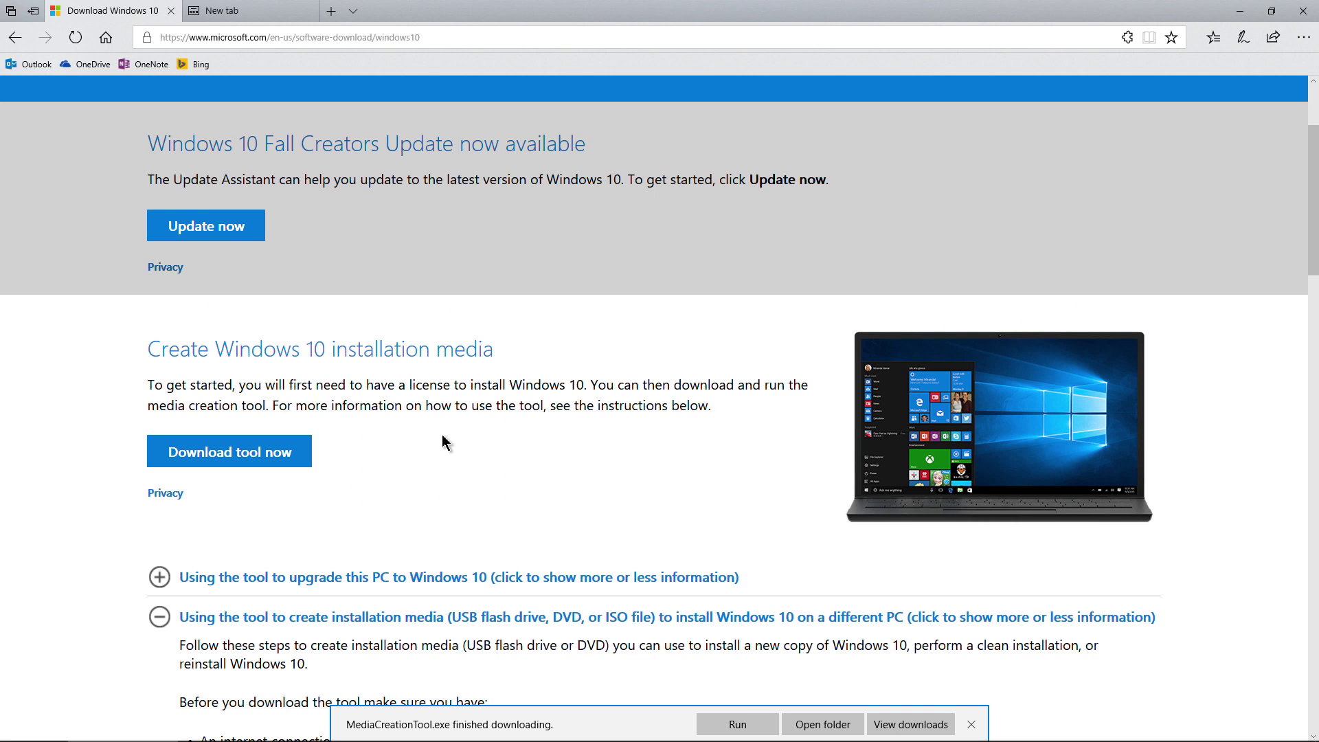
Highlight the blank 8GB USB drive requirement, then run MediaCreationTool from Downloads.
{"action": "scroll", "coordinate": [445, 442], "scroll_direction": "down", "scroll_amount": 5}
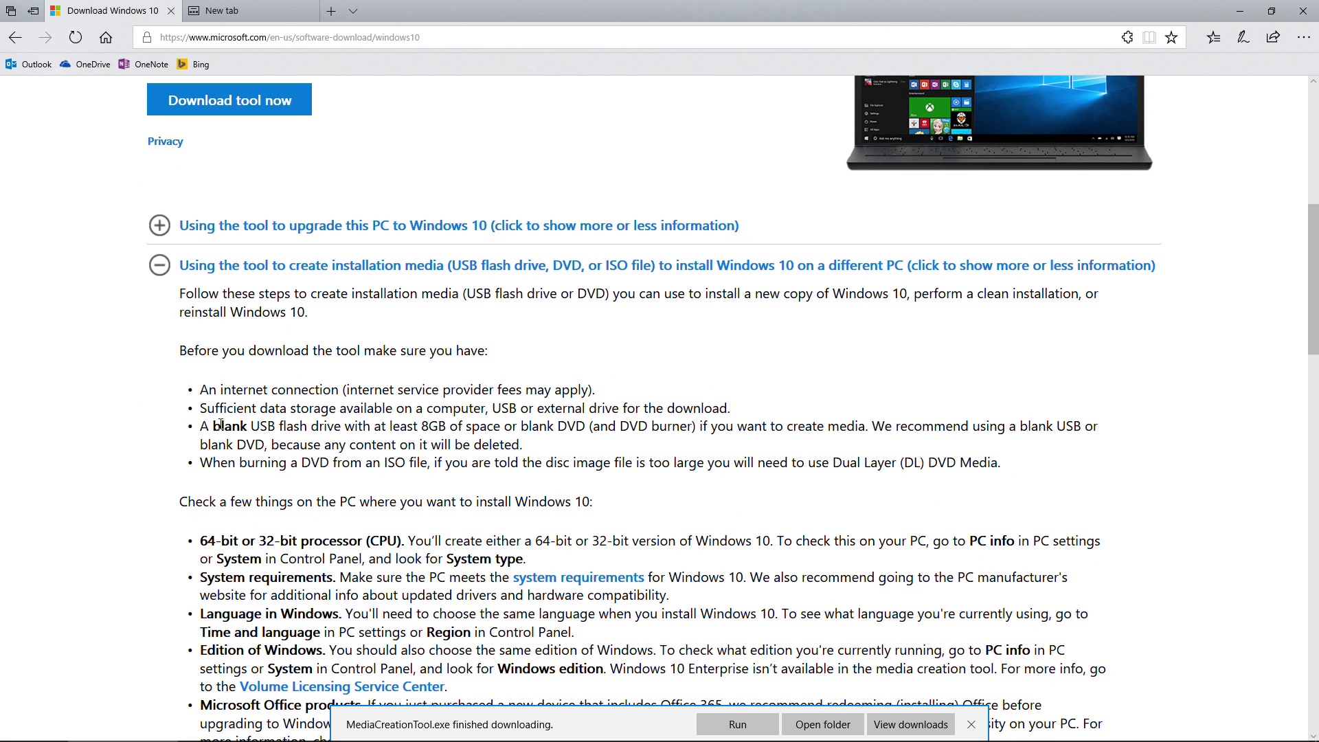
{"action": "left_click_drag", "start_coordinate": [209, 429], "coordinate": [312, 430]}
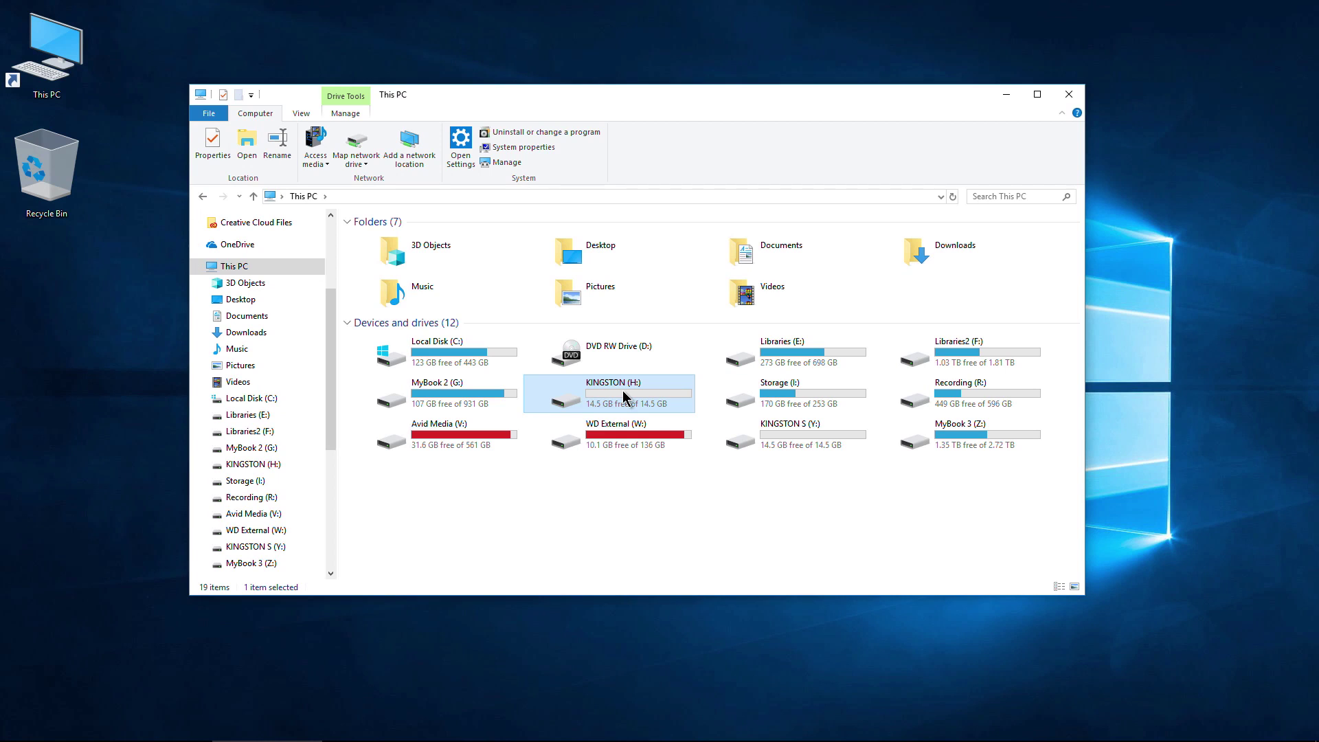
{"action": "double_click", "coordinate": [928, 256]}
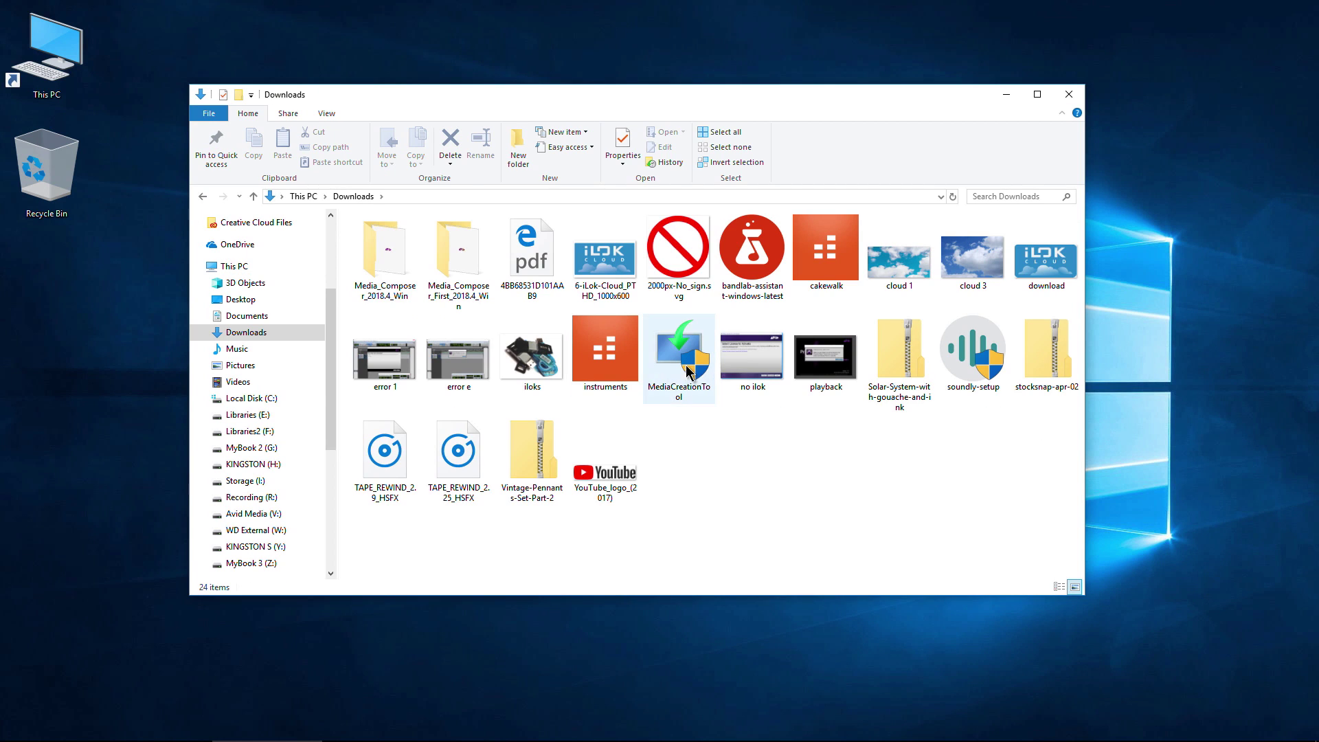
{"action": "double_click", "coordinate": [689, 372]}
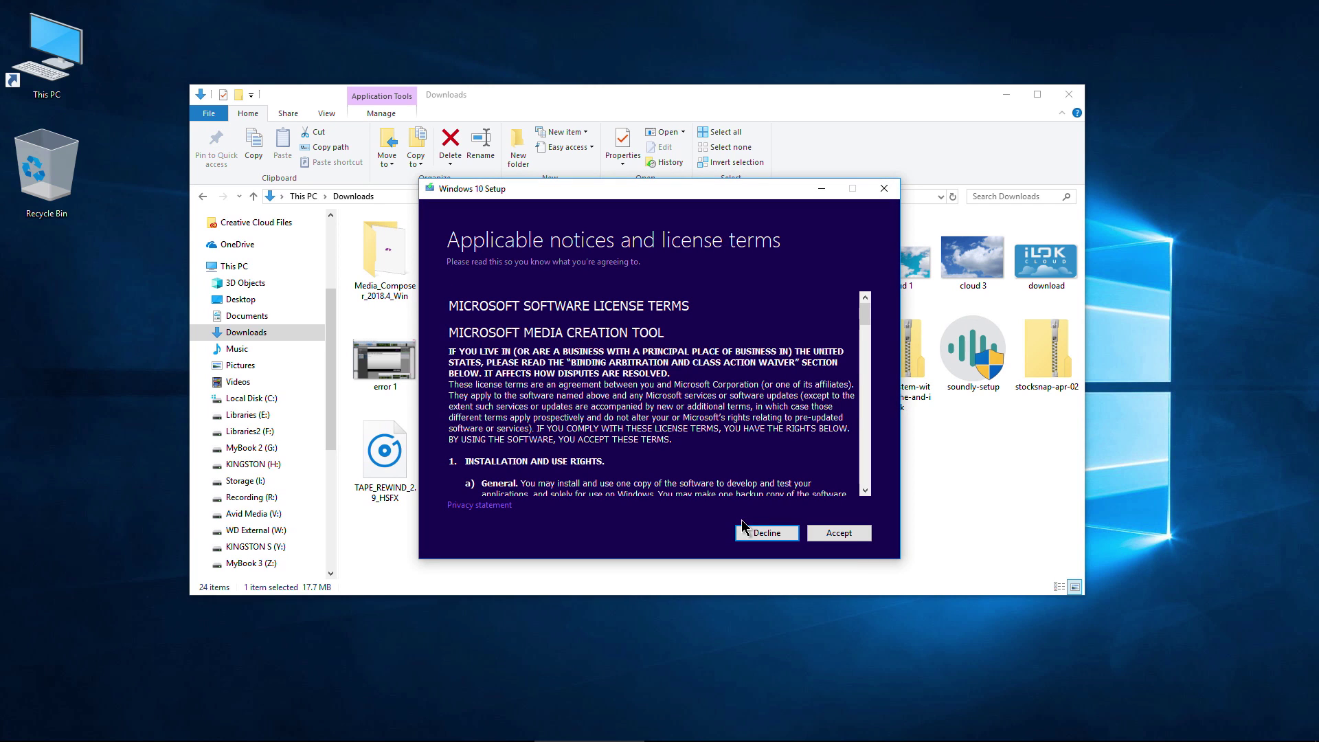
Accept the license terms and pick 'Create installation media (USB flash drive, DVD, or ISO file) for another PC'.
{"action": "left_click", "coordinate": [823, 530]}
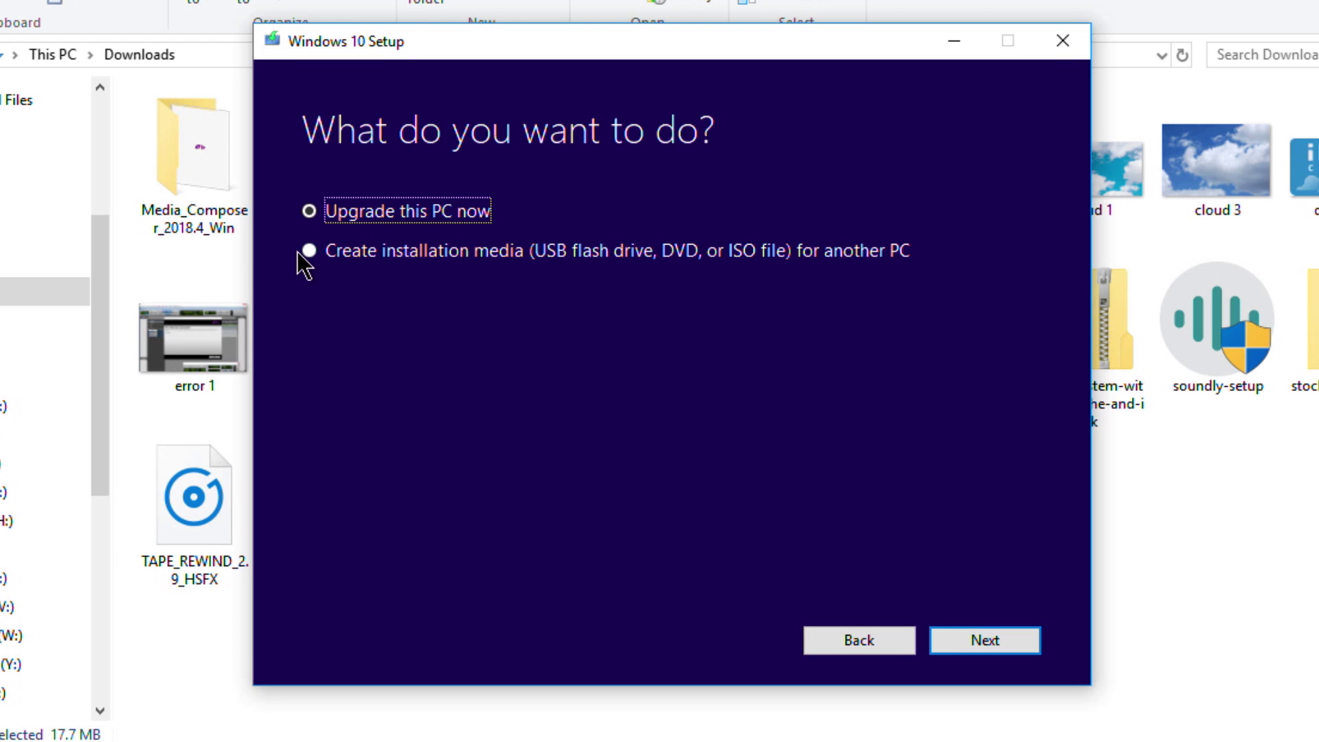
{"action": "left_click", "coordinate": [309, 252]}
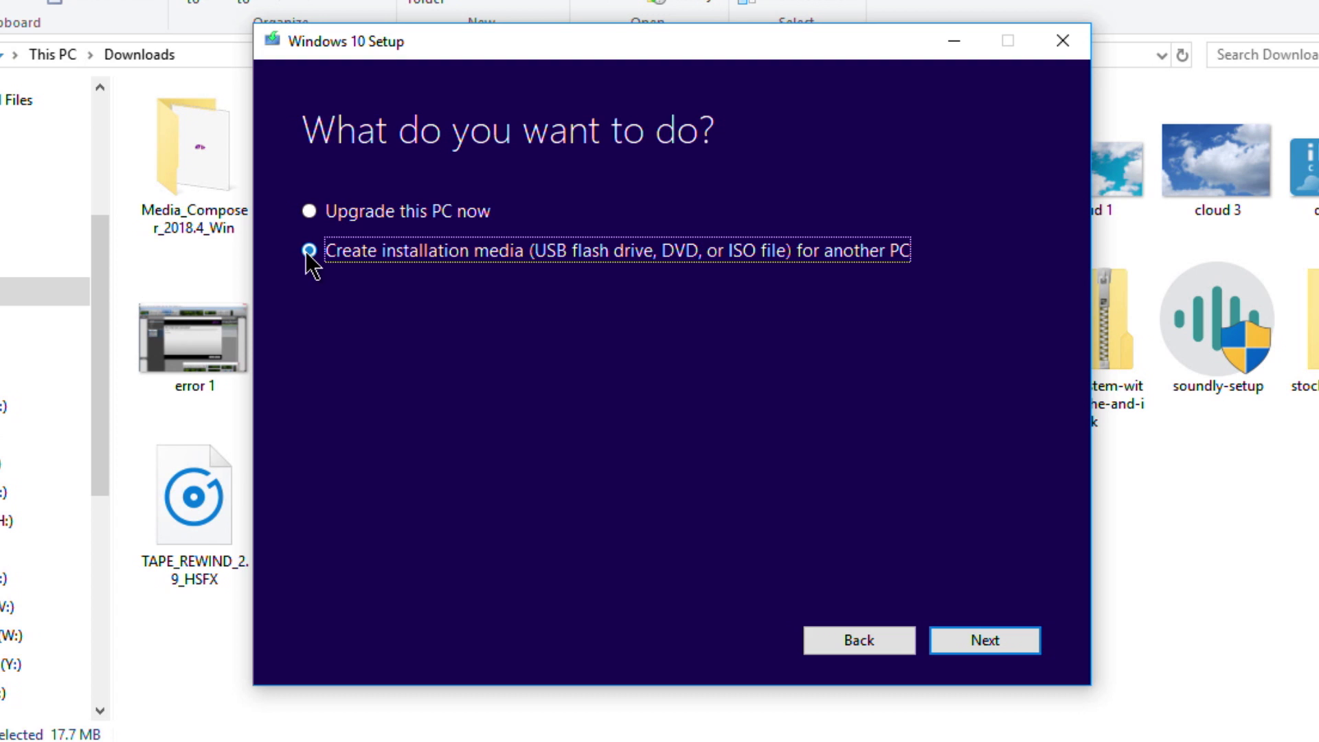
{"action": "left_click", "coordinate": [1000, 642]}
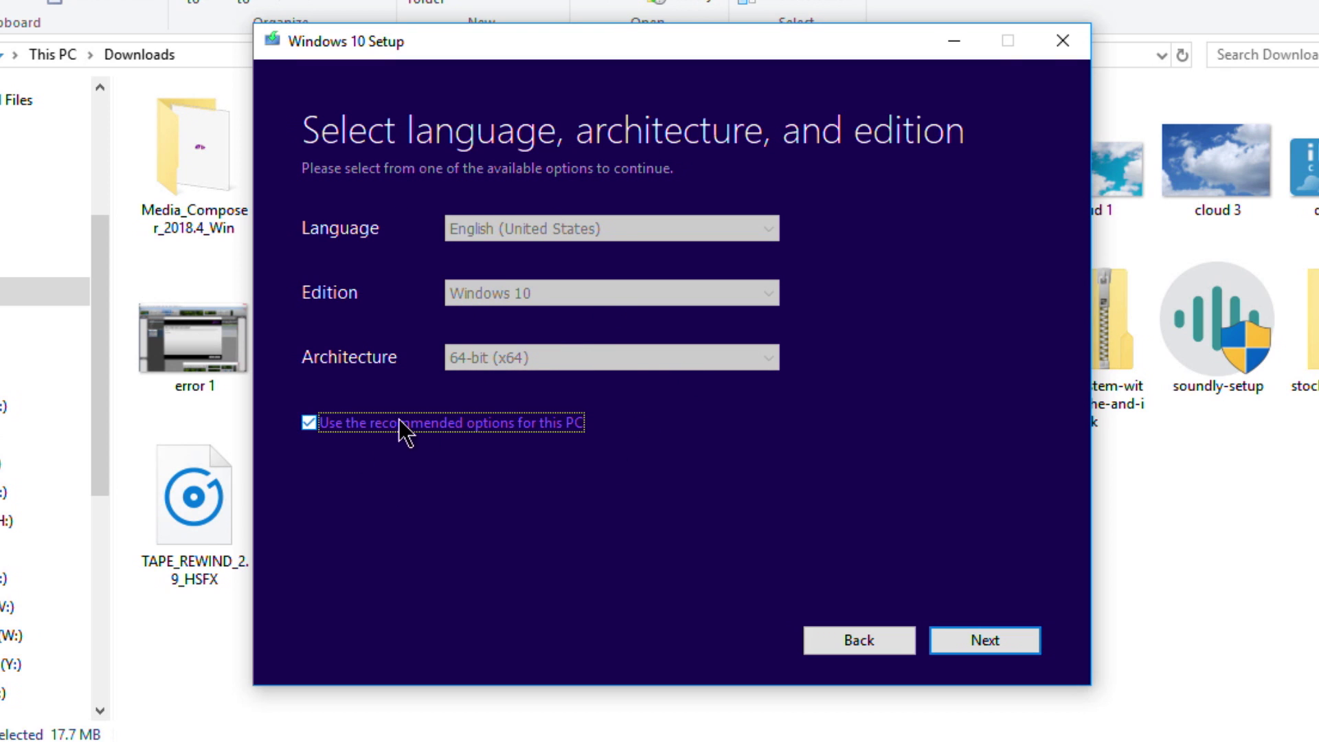
Keep English (United States), Windows 10 and 64-bit (x64) with recommended options unchecked, then continue.
{"action": "left_click", "coordinate": [309, 424]}
{"action": "left_click", "coordinate": [735, 296]}
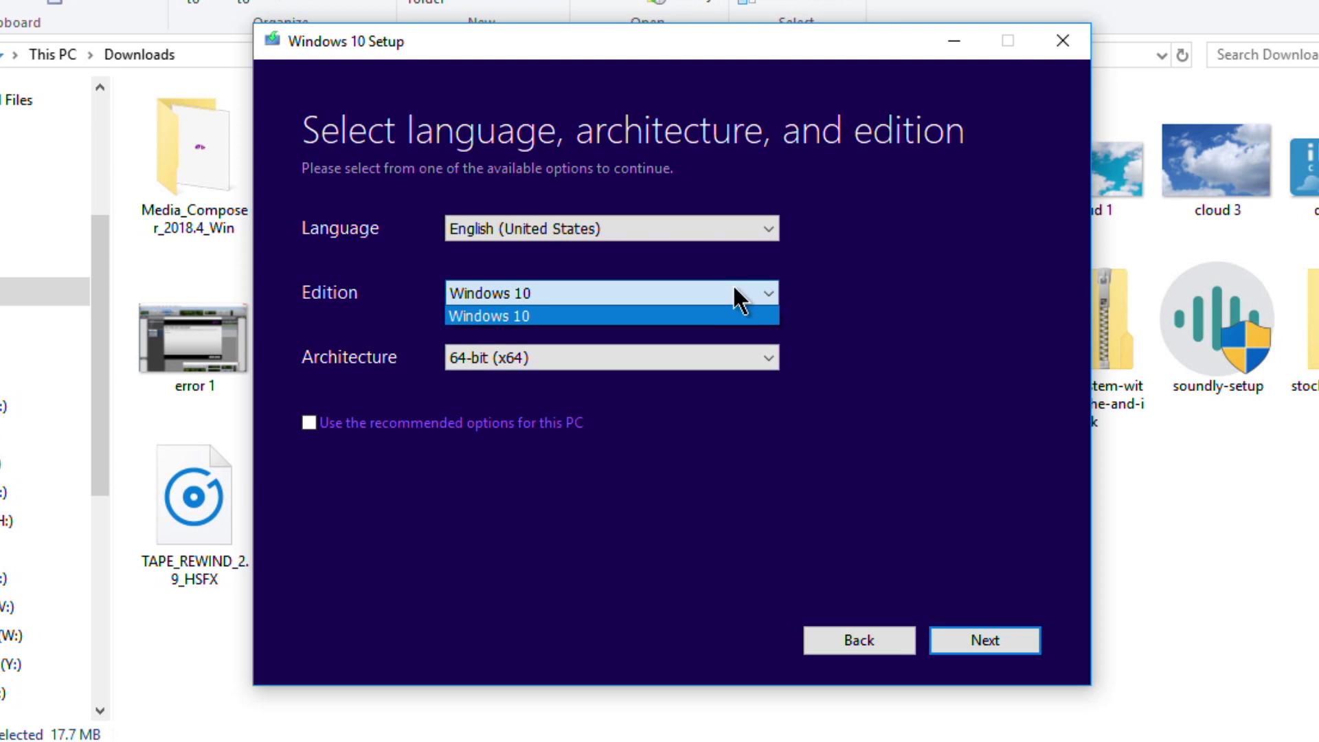
{"action": "left_click", "coordinate": [759, 237]}
{"action": "left_click", "coordinate": [760, 237]}
{"action": "left_click", "coordinate": [959, 297]}
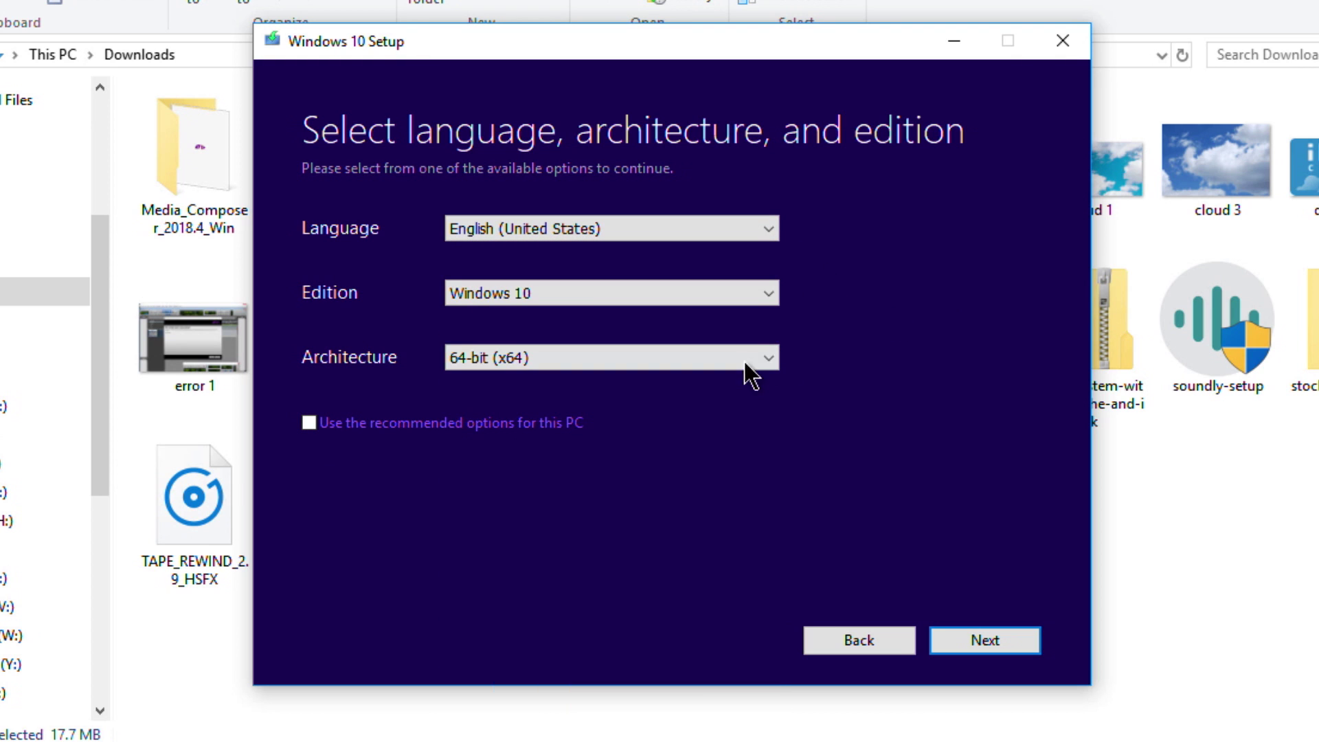
{"action": "left_click", "coordinate": [748, 374]}
{"action": "left_click", "coordinate": [875, 383]}
{"action": "left_click", "coordinate": [308, 424]}
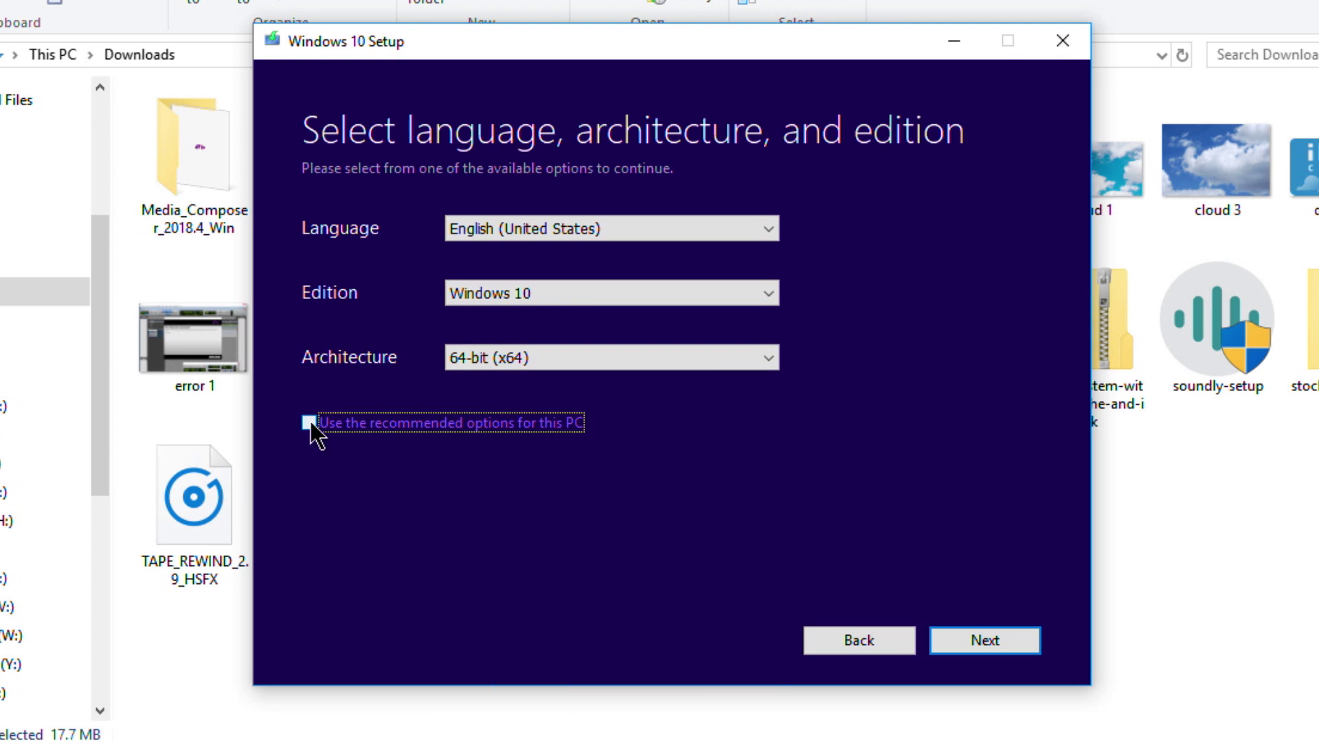
{"action": "left_click", "coordinate": [309, 425]}
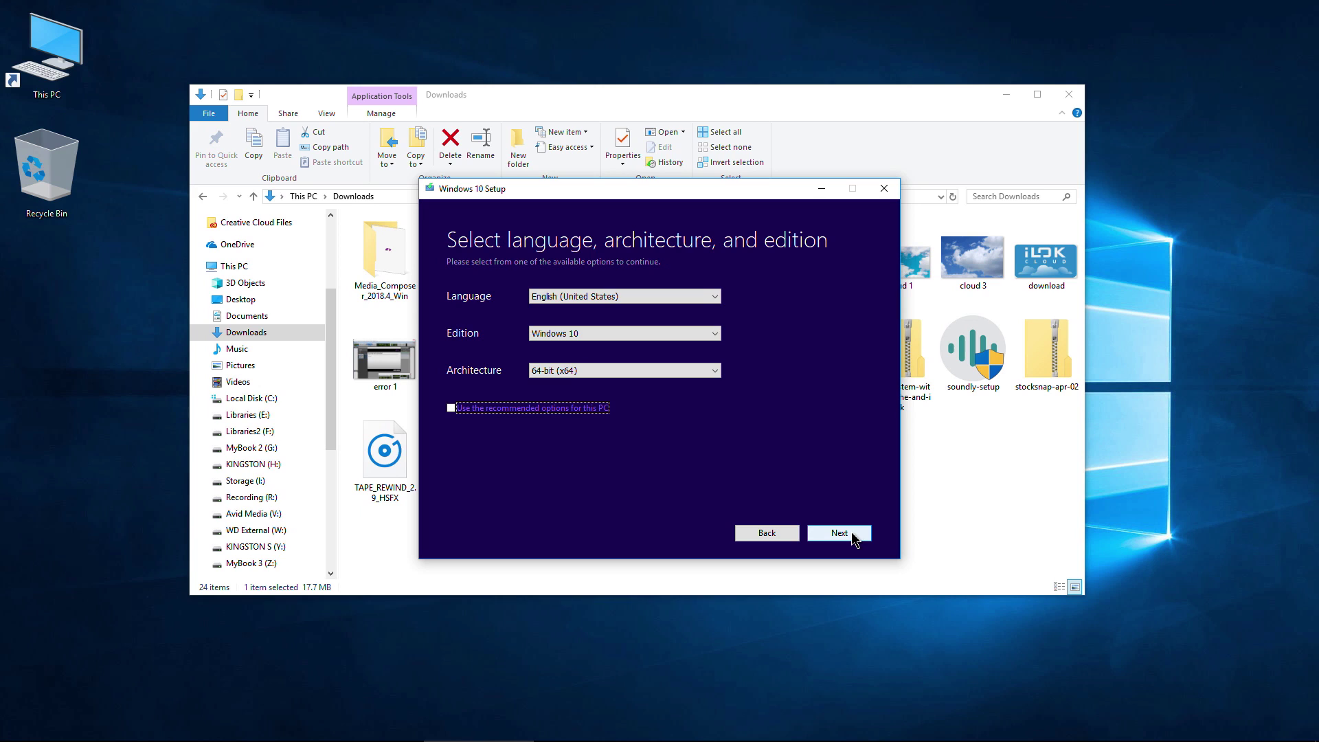
{"action": "left_click", "coordinate": [851, 532]}
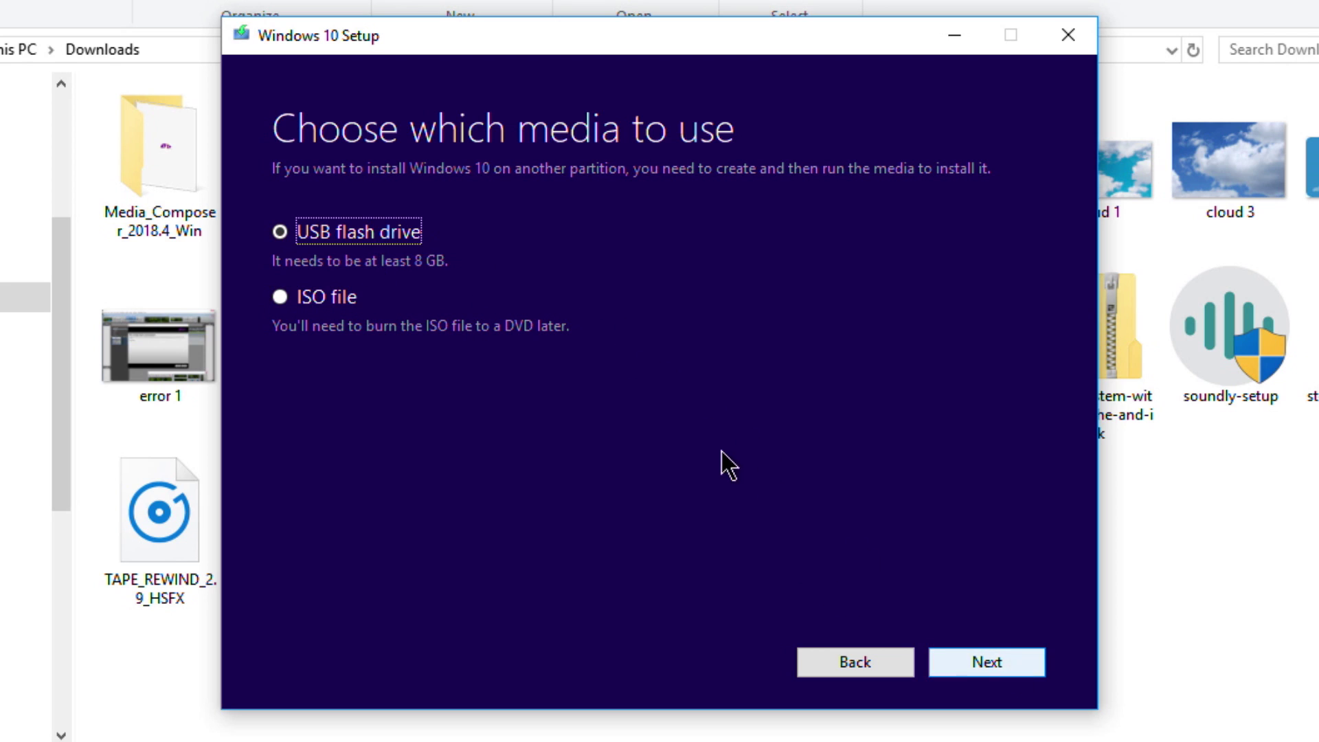
Continue with 'USB flash drive' as the media type.
{"action": "left_click", "coordinate": [987, 664]}
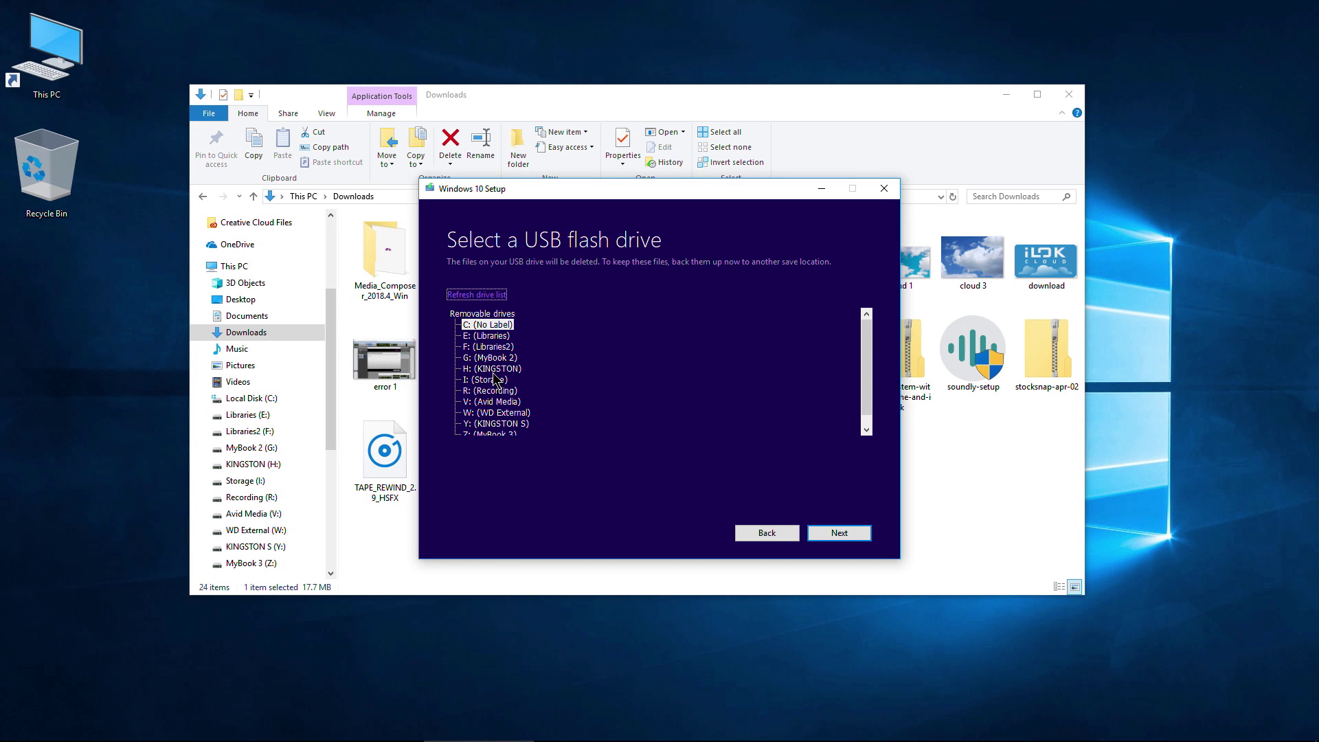
Write Windows 10 to the KINGSTON drive H: and finish when done.
{"action": "left_click", "coordinate": [497, 370]}
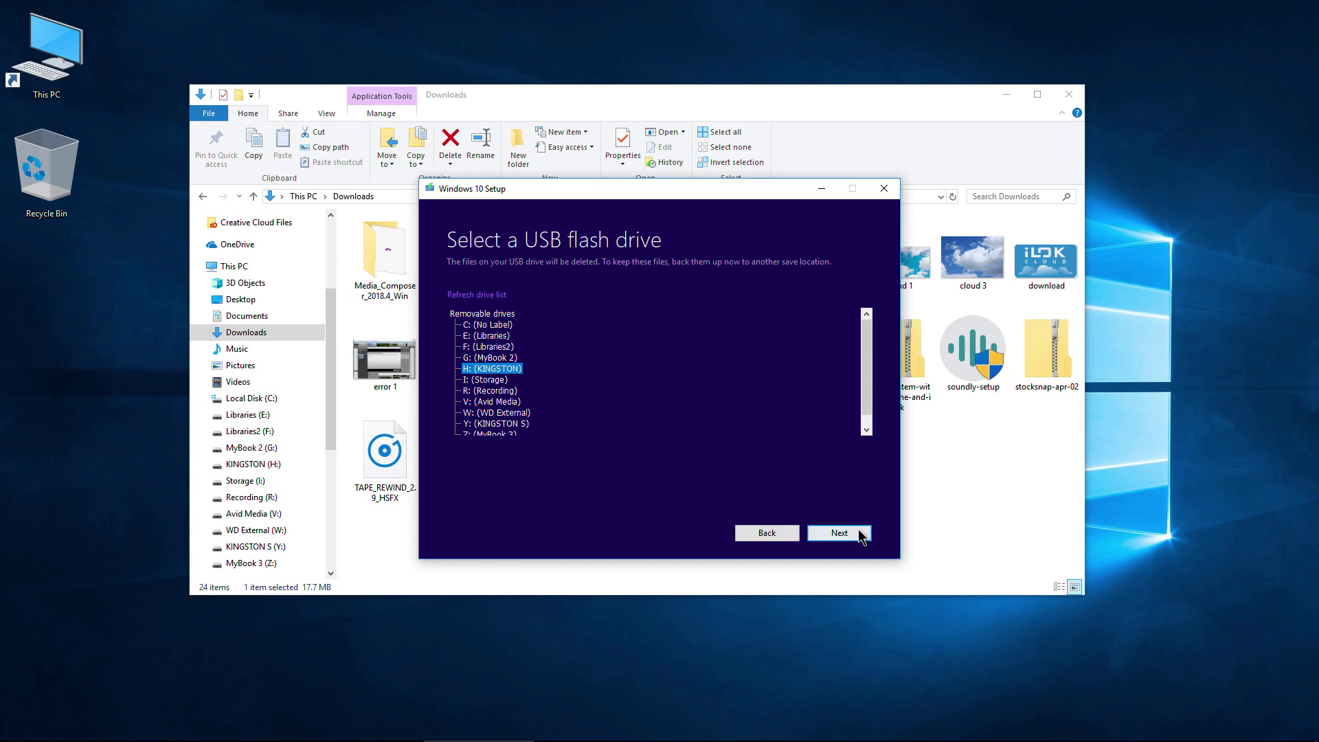
{"action": "left_click", "coordinate": [840, 534]}
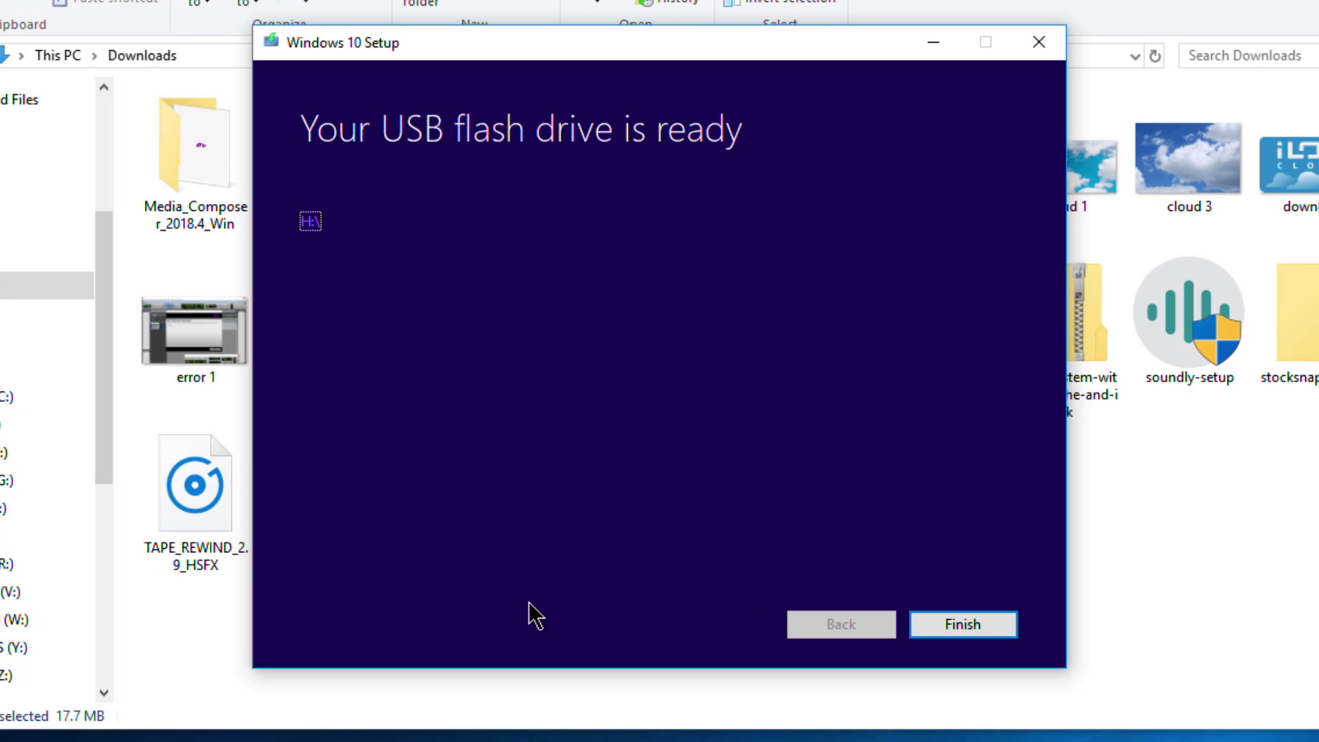
{"action": "left_click", "coordinate": [989, 638]}
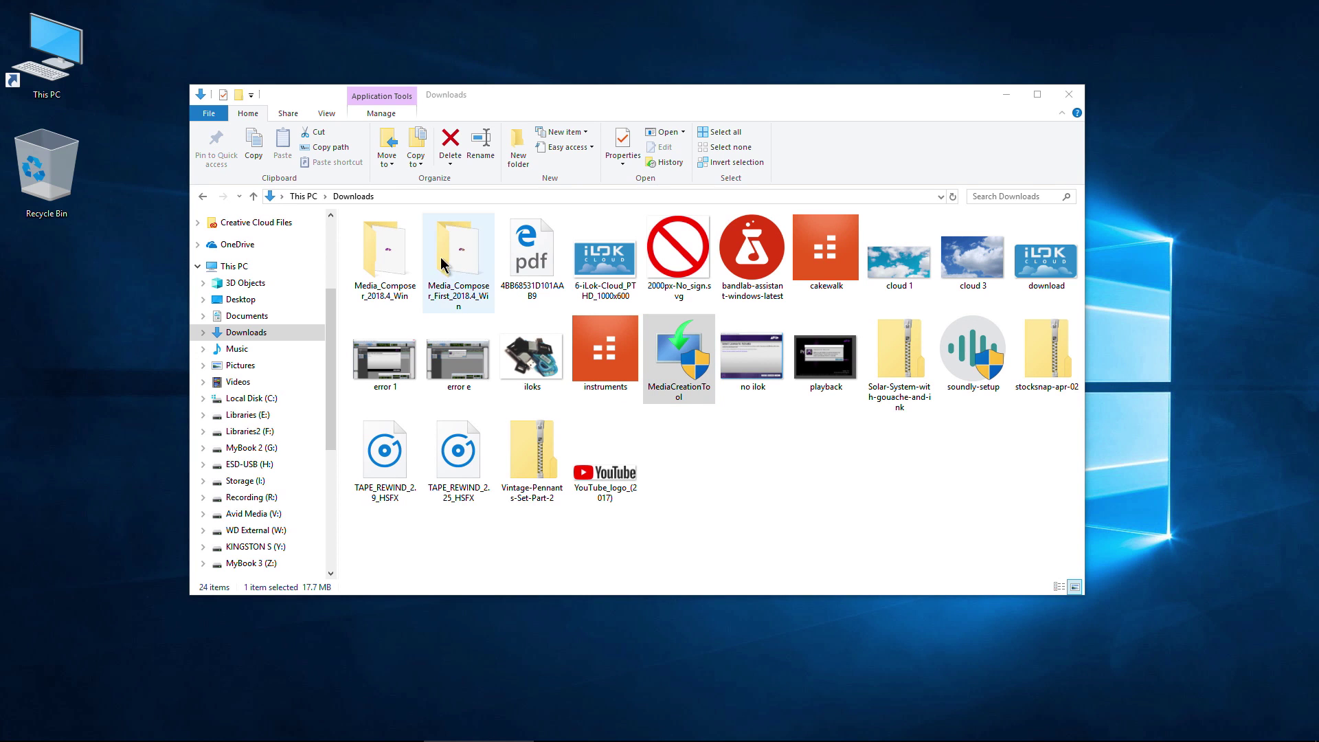
Open ESD-USB (H:) from This PC to check its boot, efi, sources and setup files.
{"action": "left_click", "coordinate": [242, 268]}
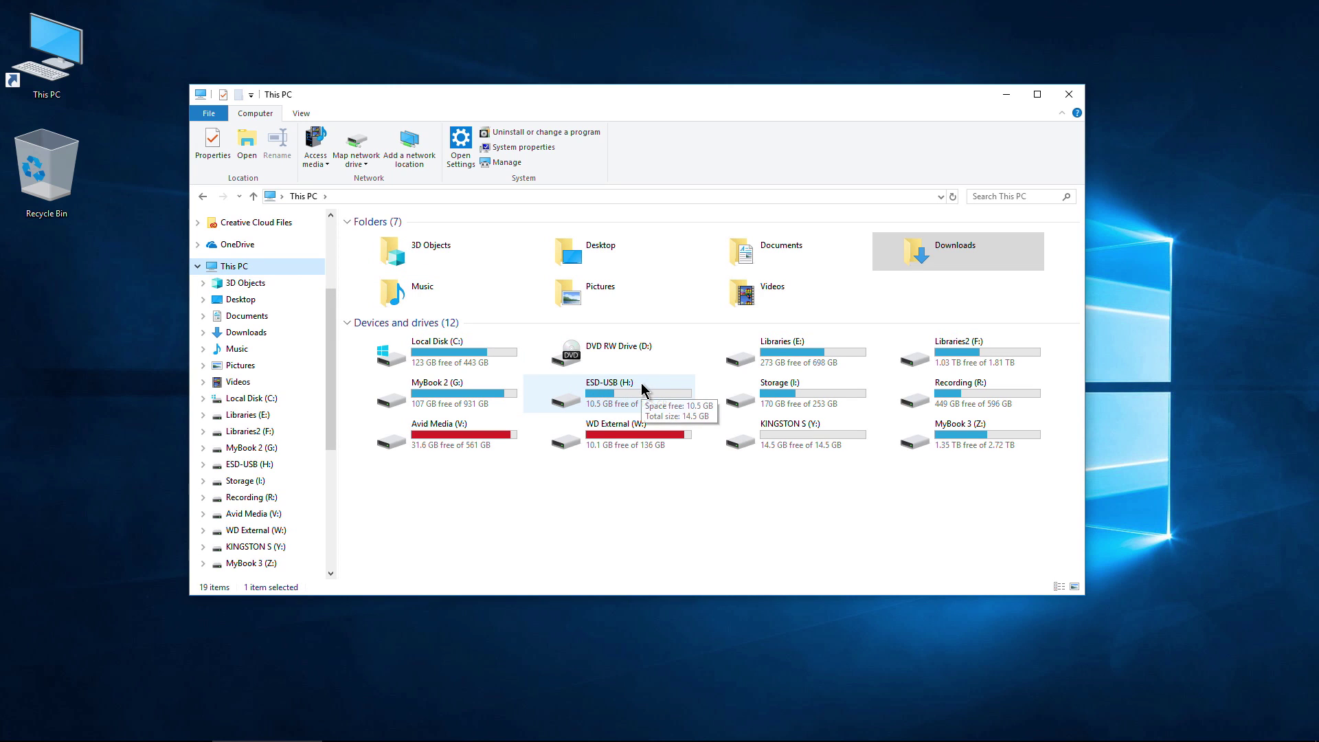
{"action": "double_click", "coordinate": [663, 390]}
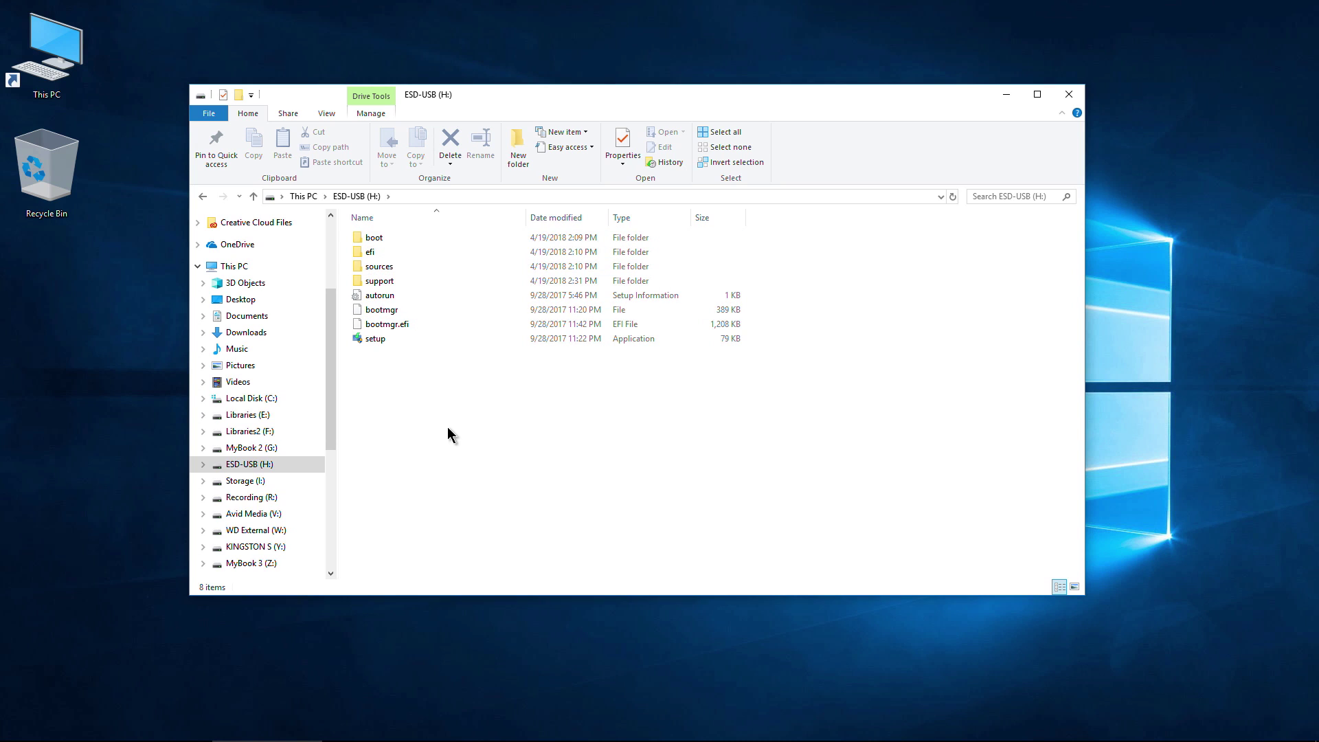
{"action": "left_click", "coordinate": [203, 196]}
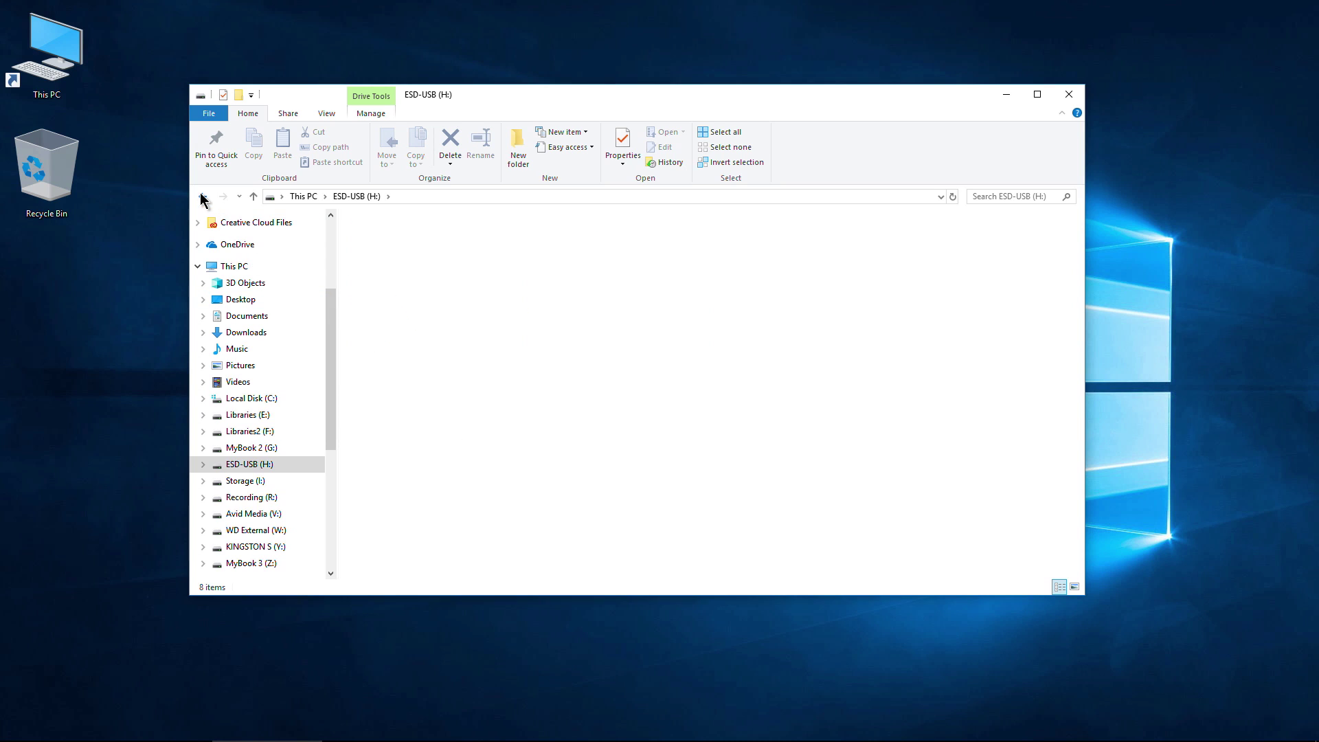